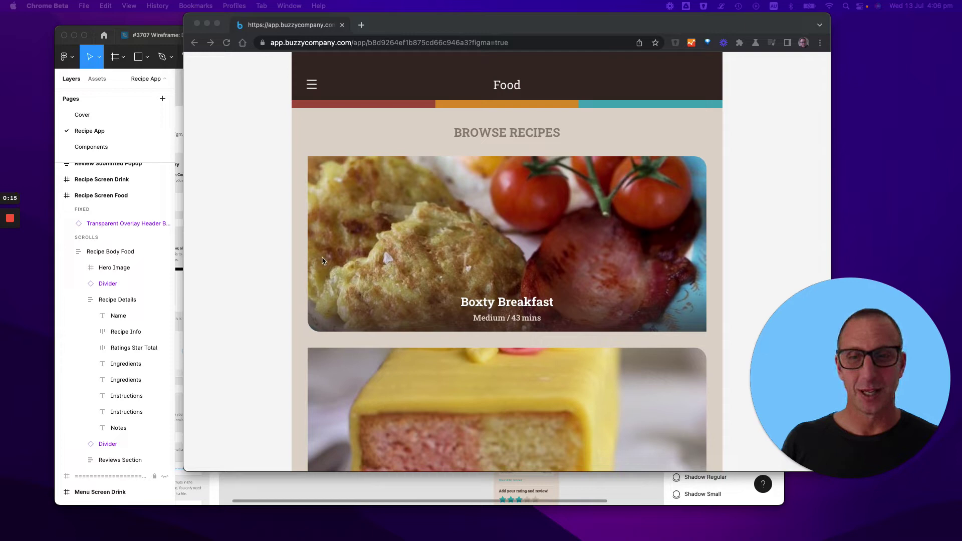
Switch the Buzzy preview app to its Drink recipes page.
scroll(420, 295, down, 3)
scroll(420, 295, up, 3)
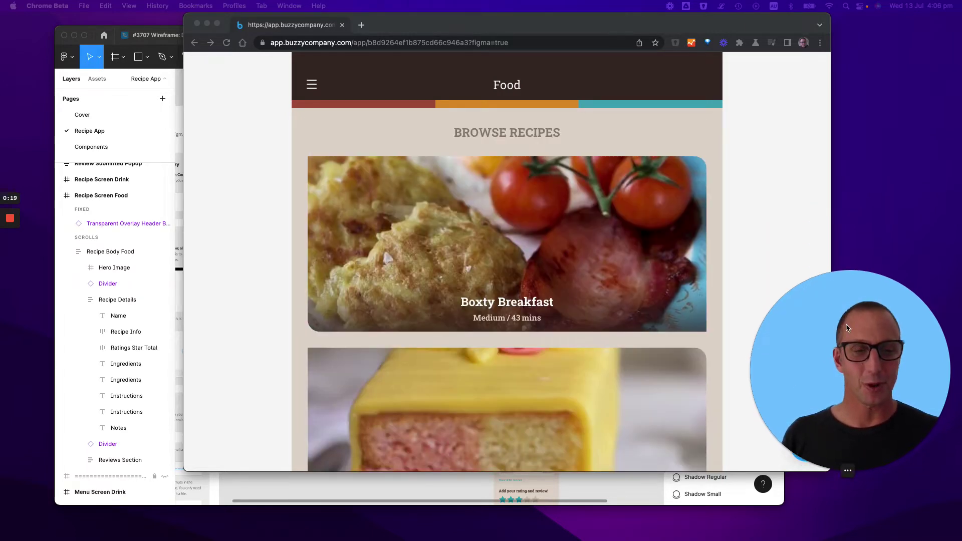
mouse_move(828, 468)
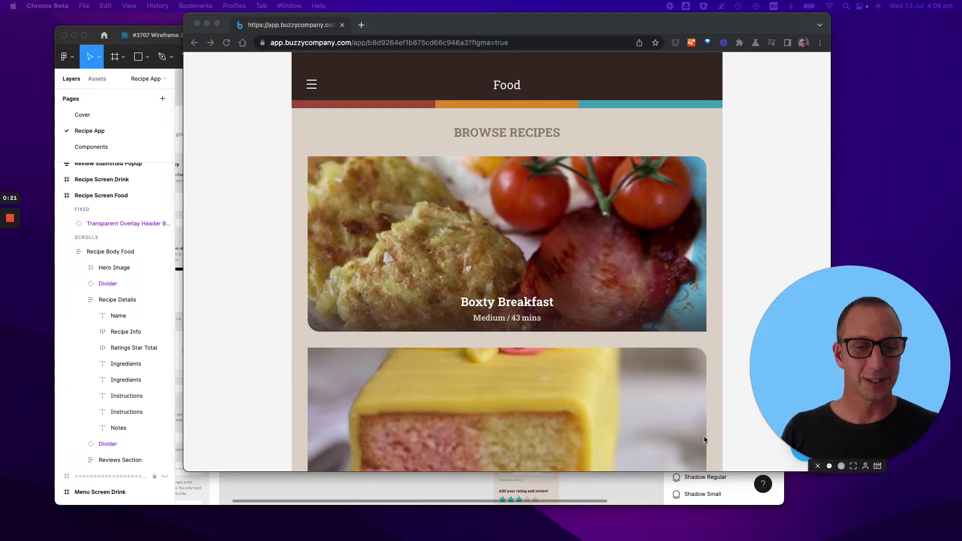
click(312, 85)
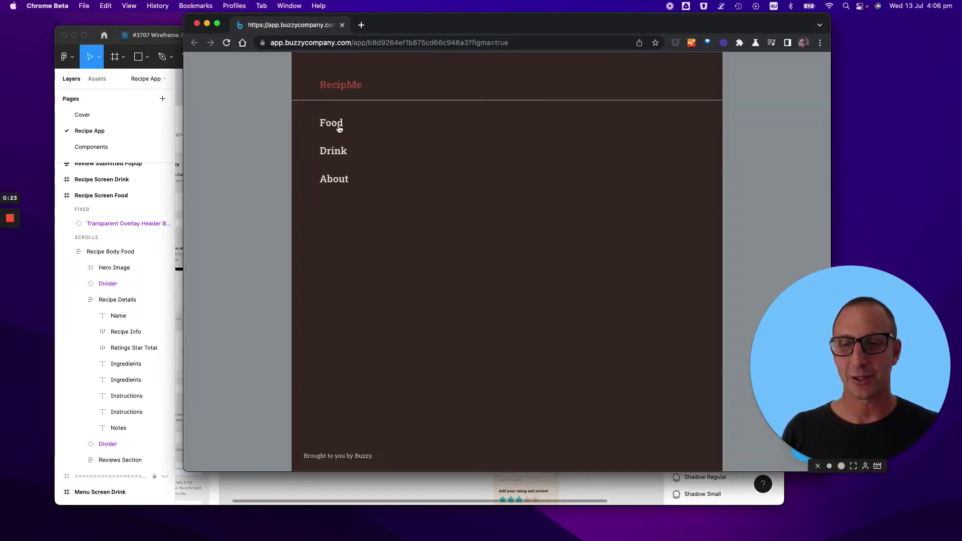
click(337, 152)
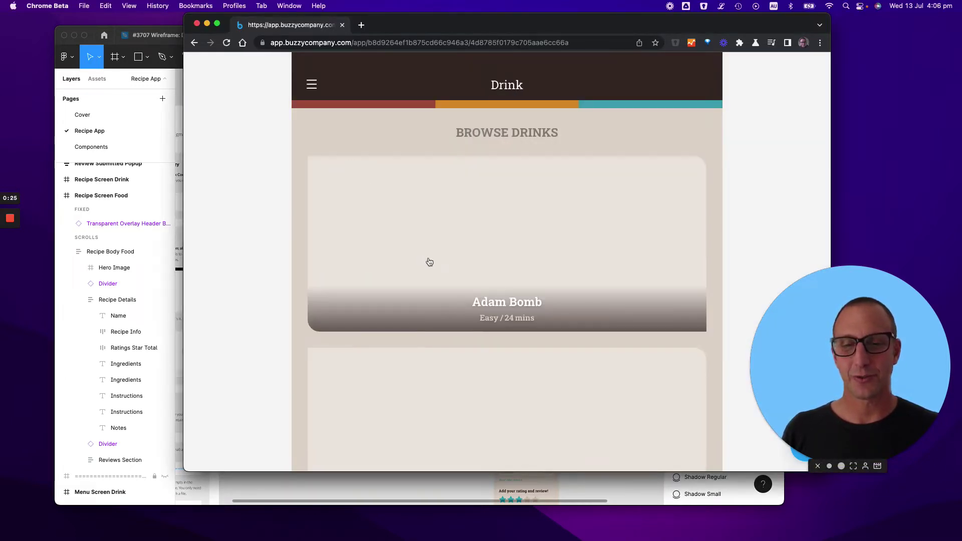
Open the Barracuda recipe down to its empty review form, then bring Figma forward.
scroll(429, 263, down, 9)
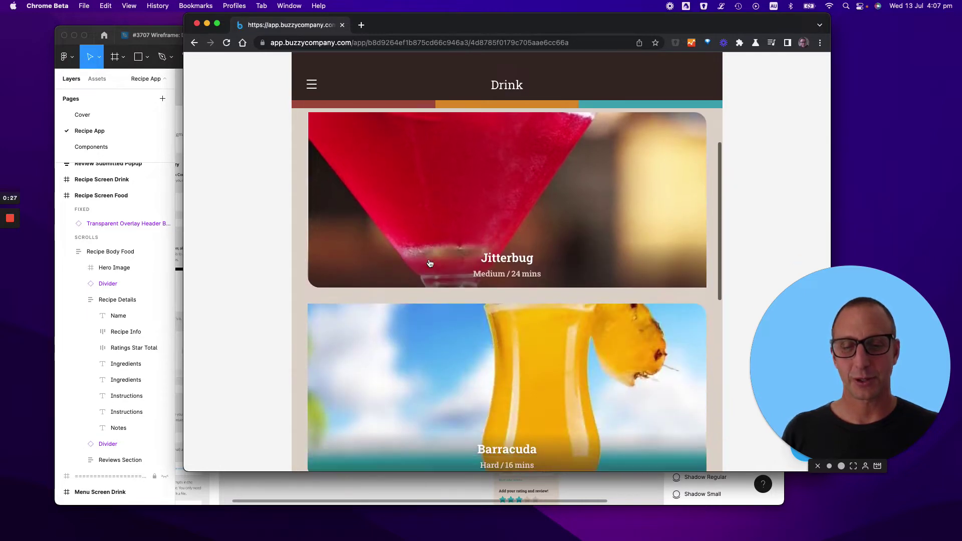
click(423, 216)
scroll(432, 274, down, 5)
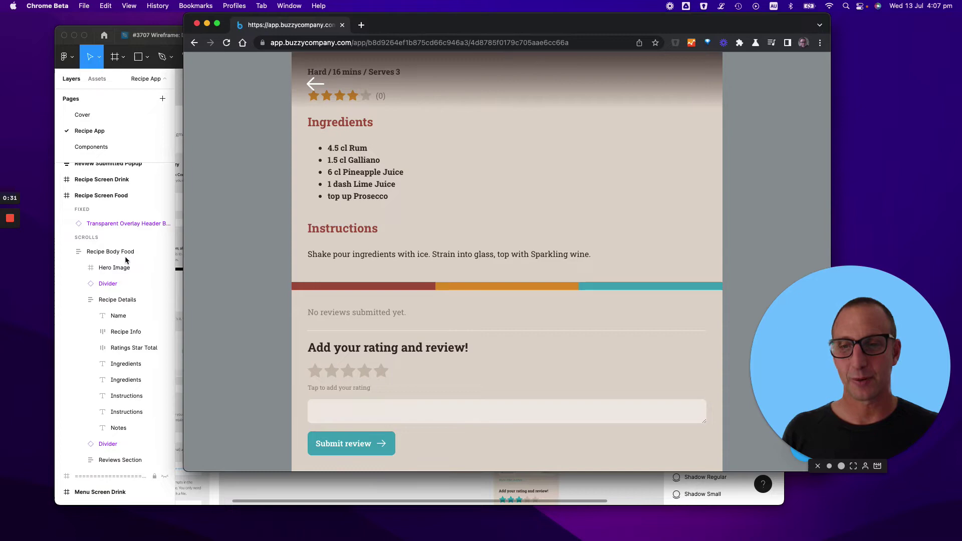
click(138, 145)
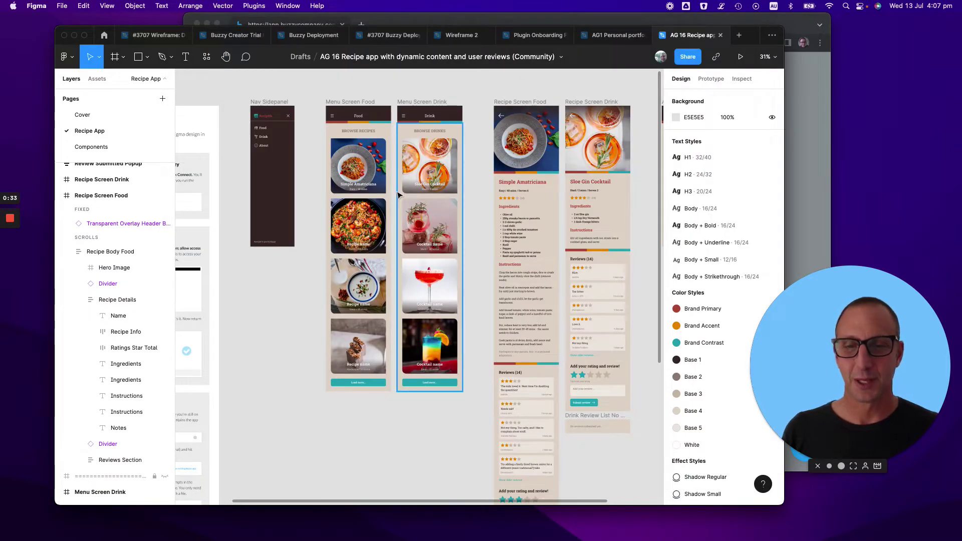
Zoom in on the Simple Amatriciana and Sloe Gin Cocktail screens and open the plugins list.
scroll(399, 195, up, 3)
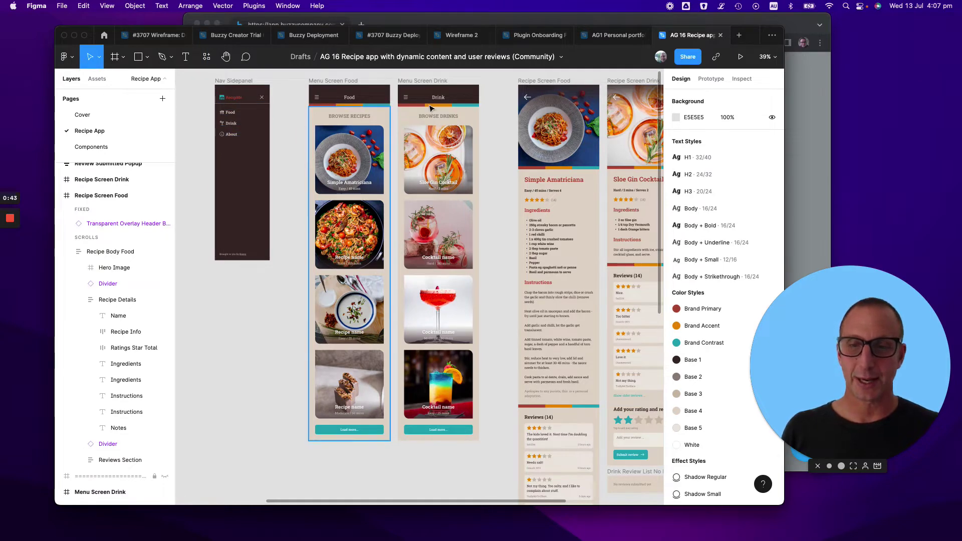
scroll(486, 221, up, 5)
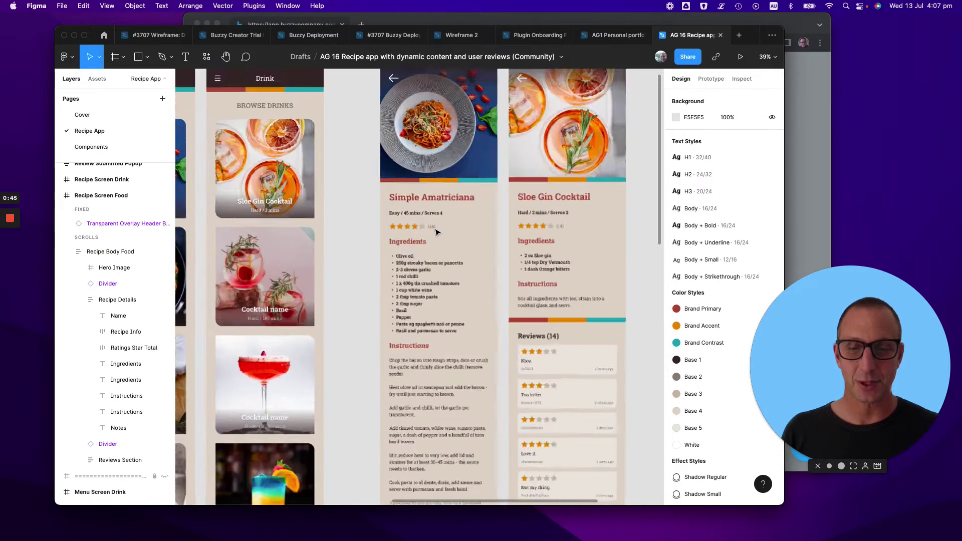
scroll(436, 232, up, 4)
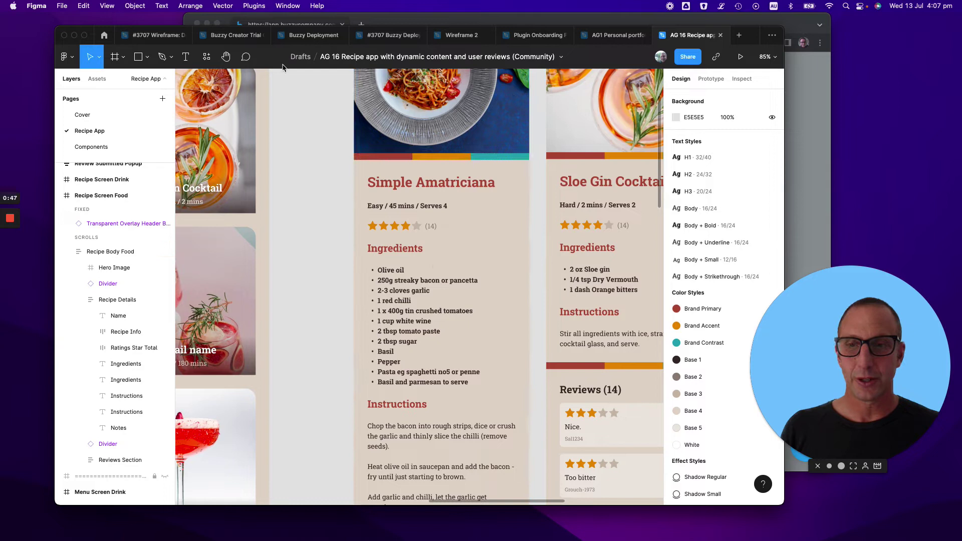
click(254, 6)
Launch the Buzzy – No Code Native App plugin and expand its Screens (9) list.
click(293, 21)
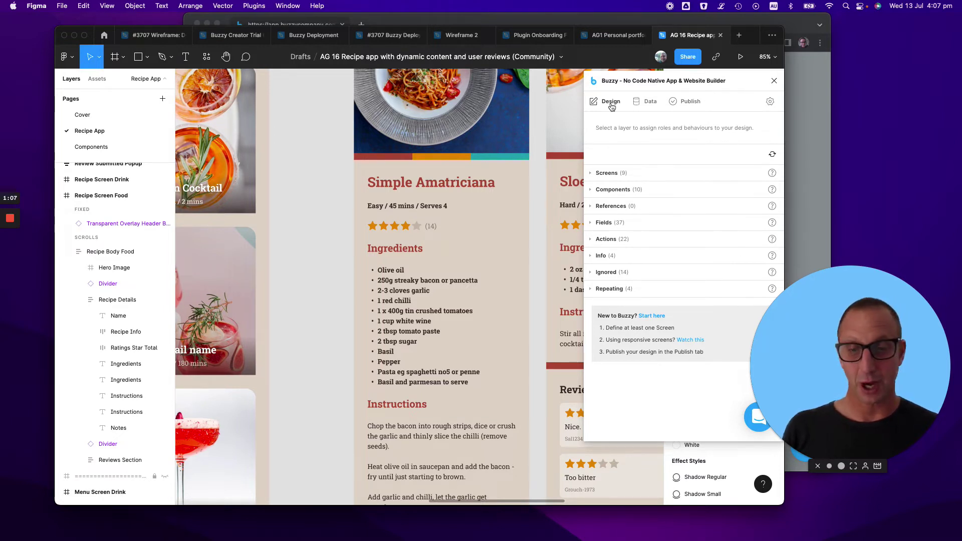
click(589, 175)
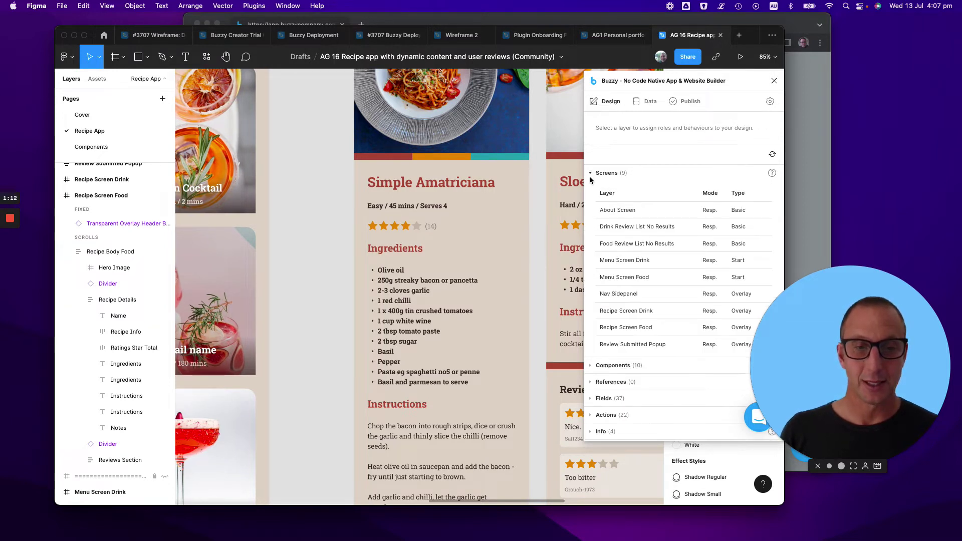
Select the Drink Review List No Results screen, then pan to the Simple Amatriciana recipe.
click(627, 227)
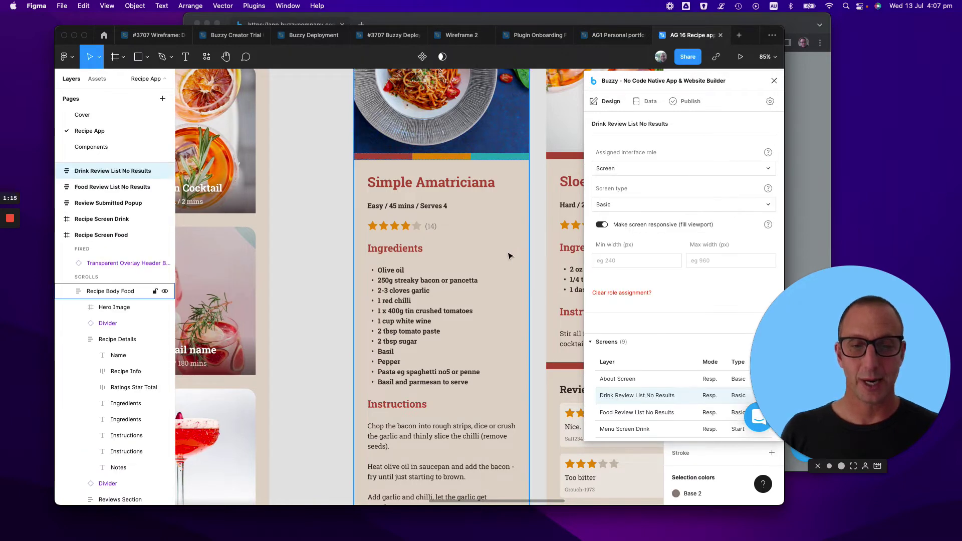
scroll(490, 282, down, 3)
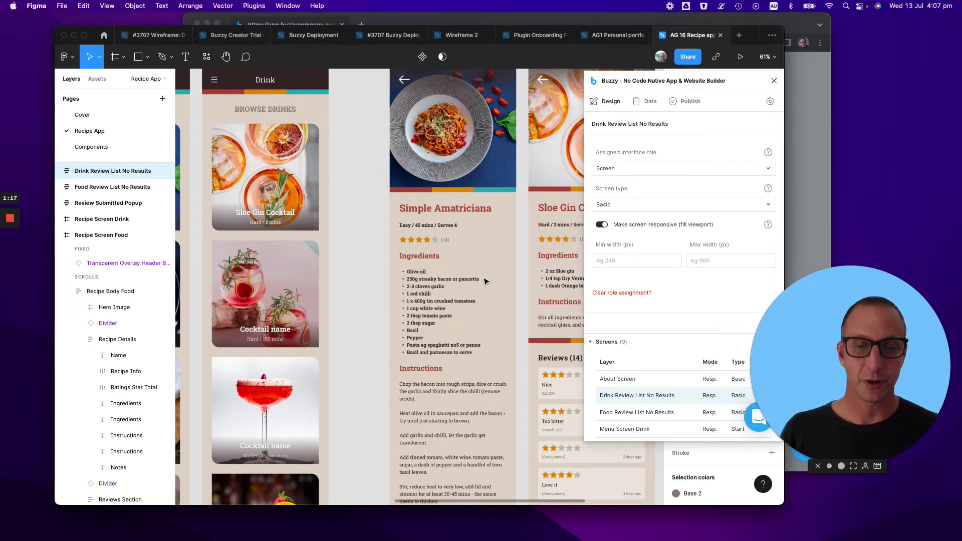
scroll(485, 282, left, 5)
scroll(485, 281, down, 1)
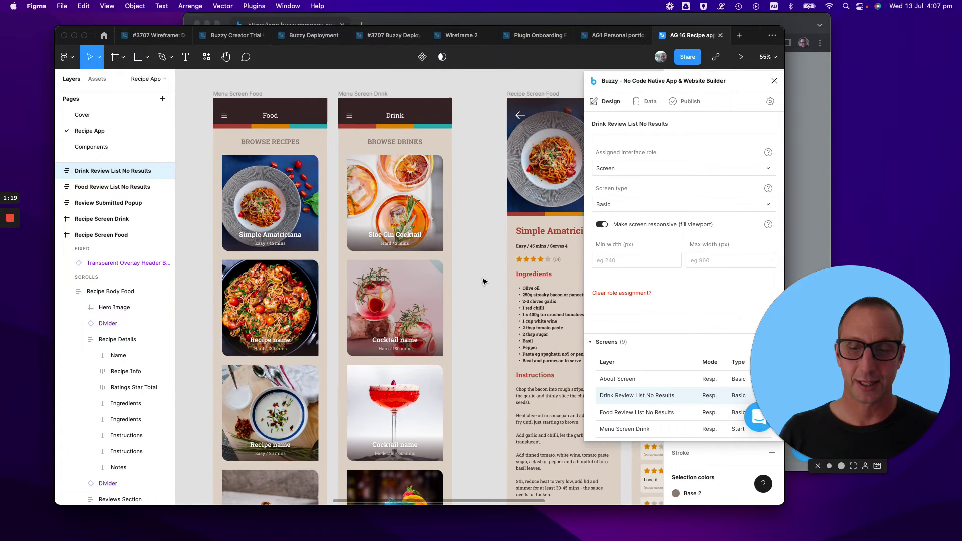
scroll(473, 275, right, 5)
scroll(473, 275, down, 3)
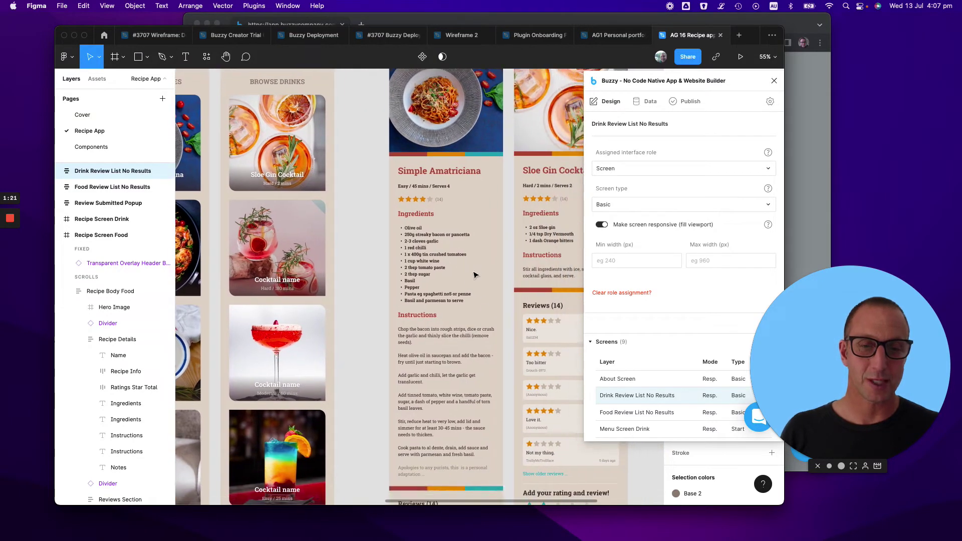
Select the Ingredients text layer to show its Food Recipes / Ingredients [Rich text] binding.
click(437, 264)
click(426, 262)
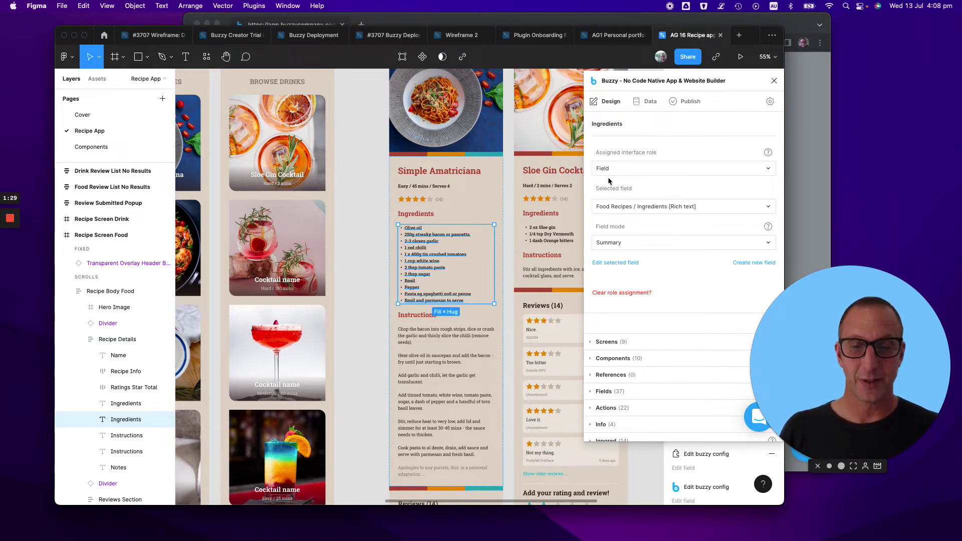
scroll(466, 383, down, 2)
scroll(466, 382, down, 12)
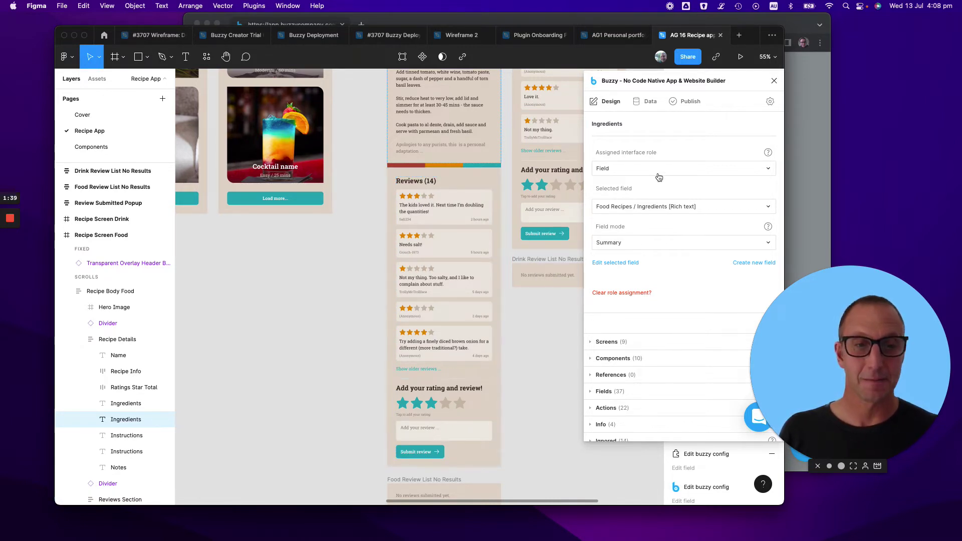
Open the plugin's Data tab and expand the Drink Recipes and Reviews collections.
click(647, 104)
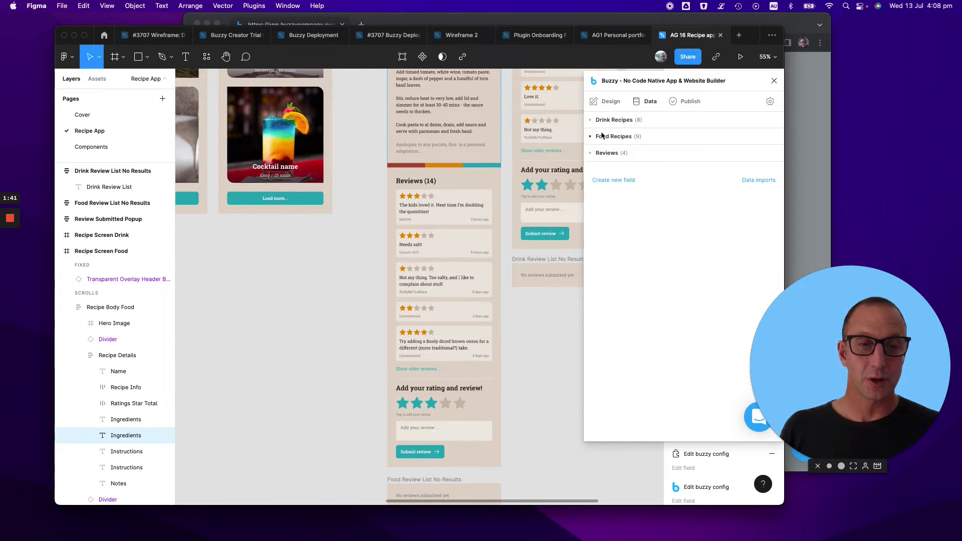
click(591, 121)
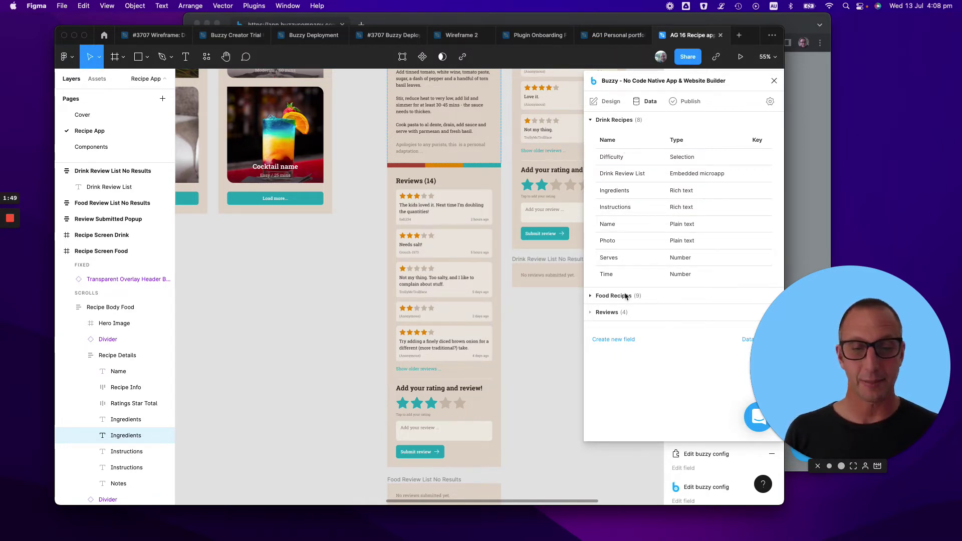
click(591, 312)
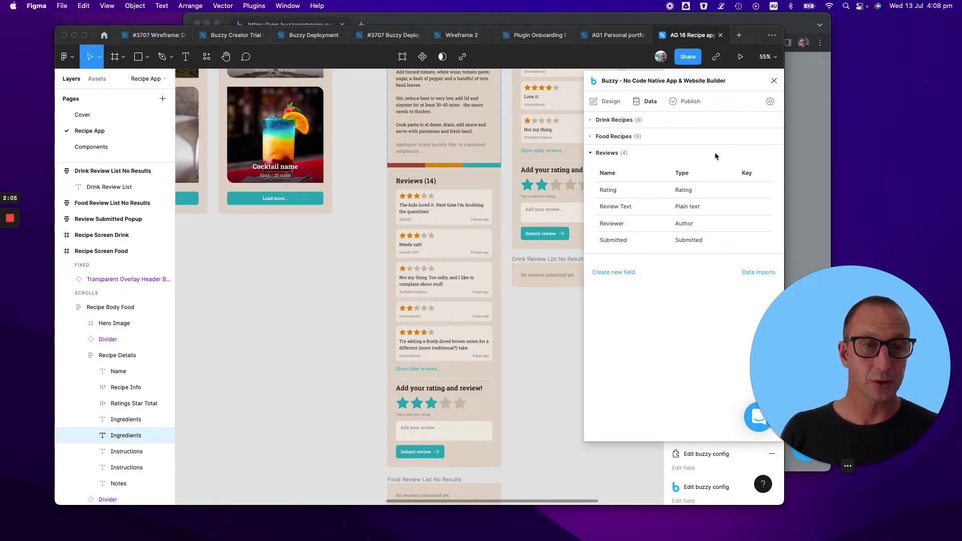
In the Publish tab, append 408 to the Buzzy app name and create the new app.
click(692, 101)
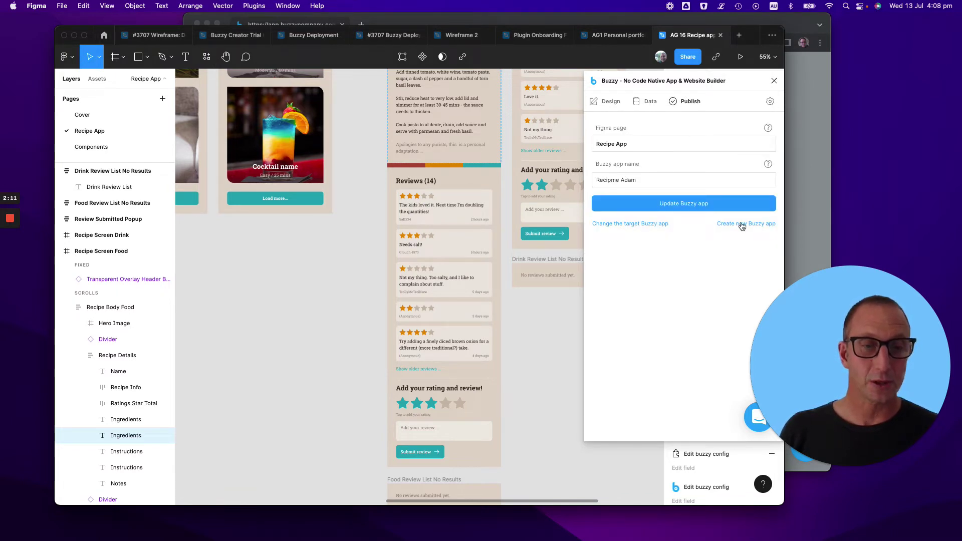
triple_click(656, 178)
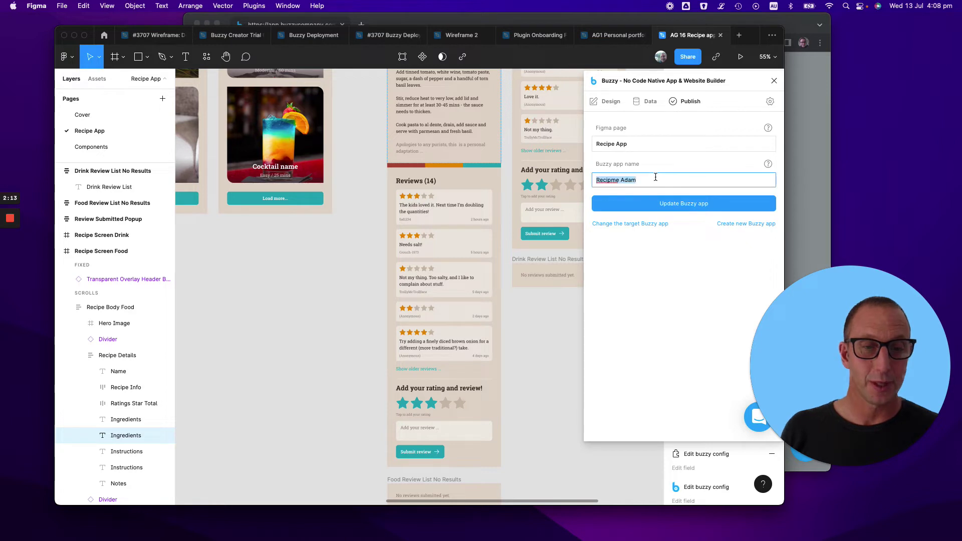
key(Right)
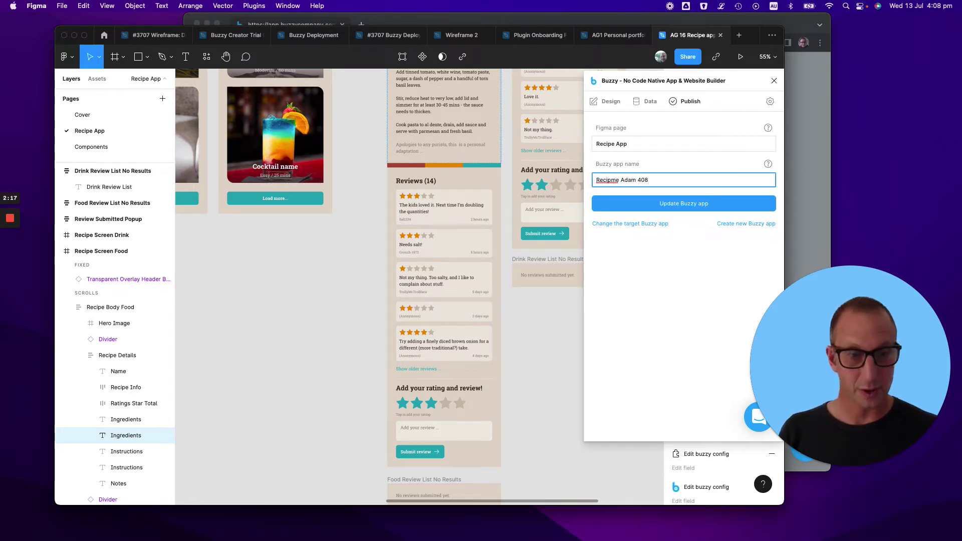
click(736, 224)
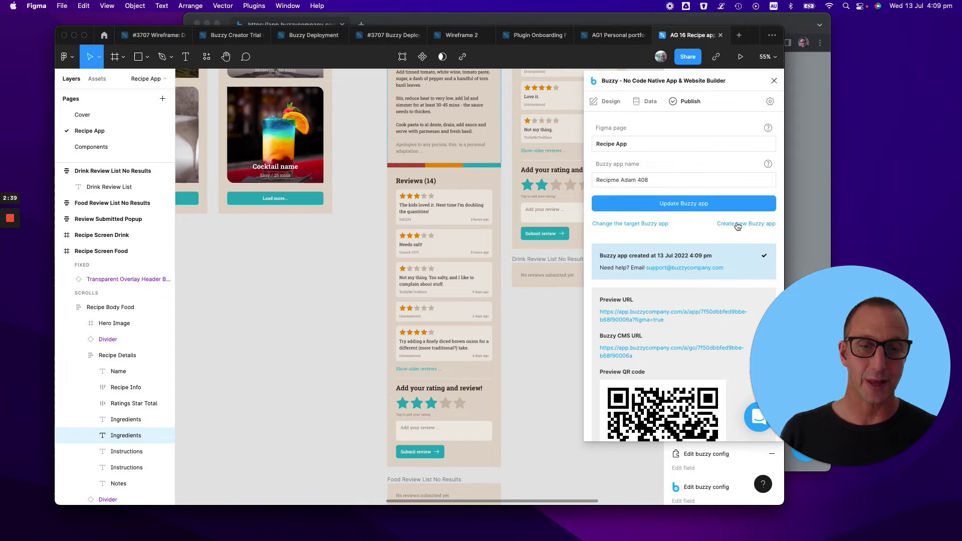
scroll(646, 330, down, 3)
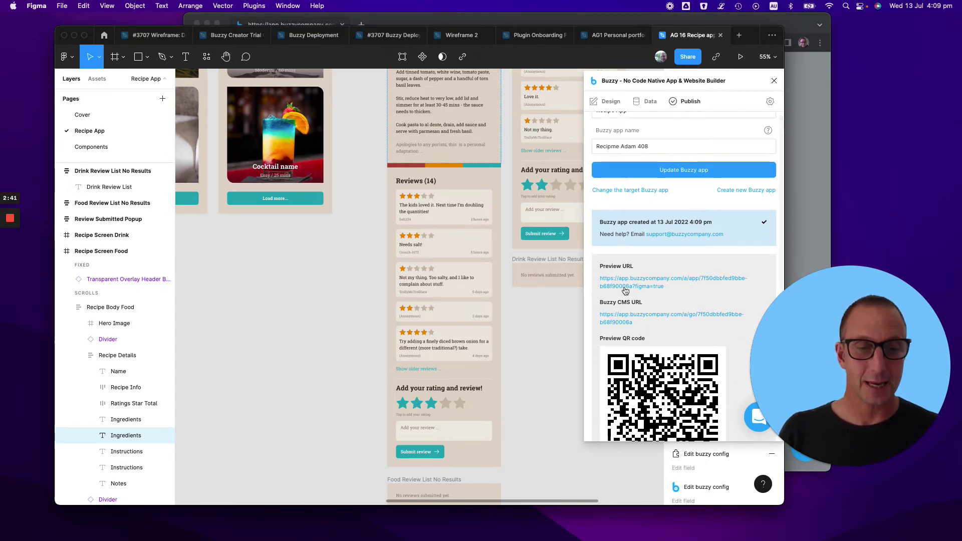
Open the live preview URL and the Boxty Breakfast recipe.
click(625, 285)
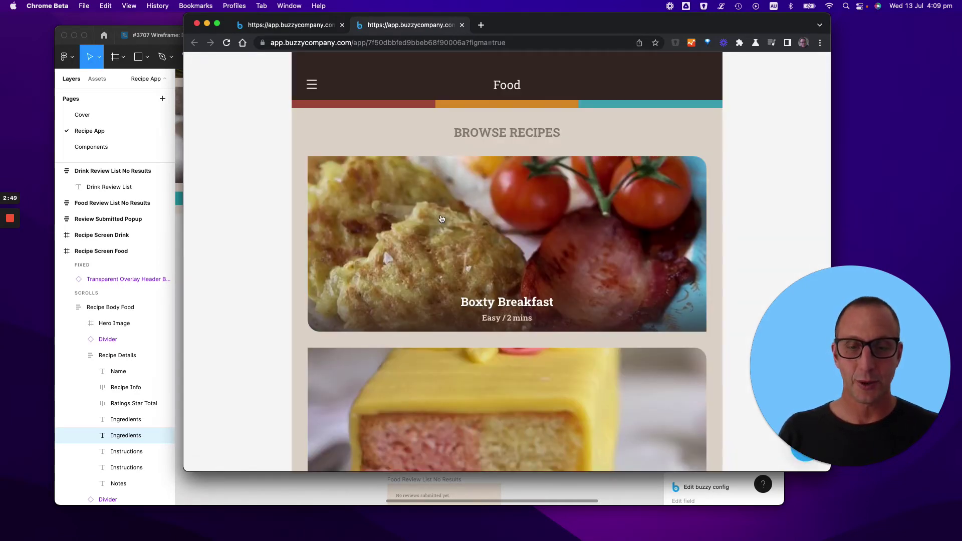
click(443, 259)
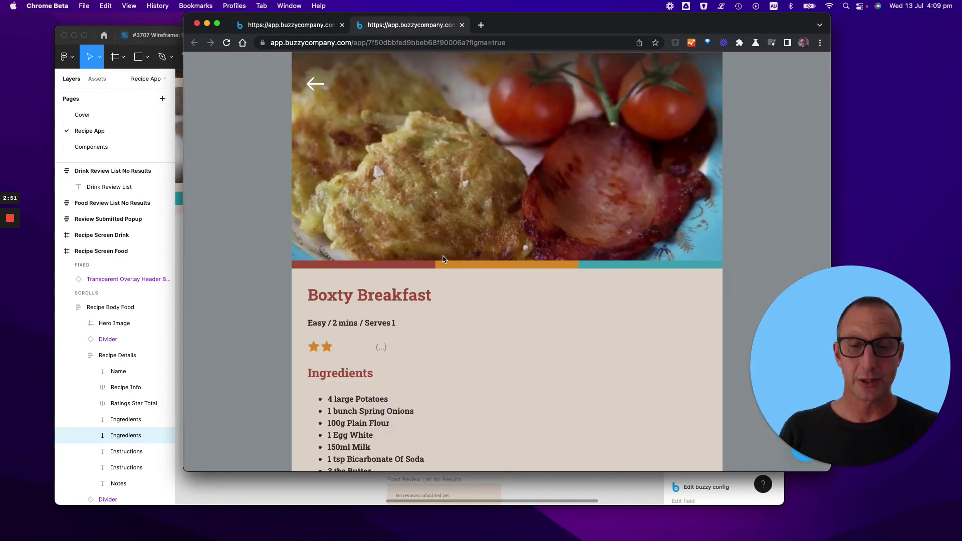
scroll(443, 259, down, 10)
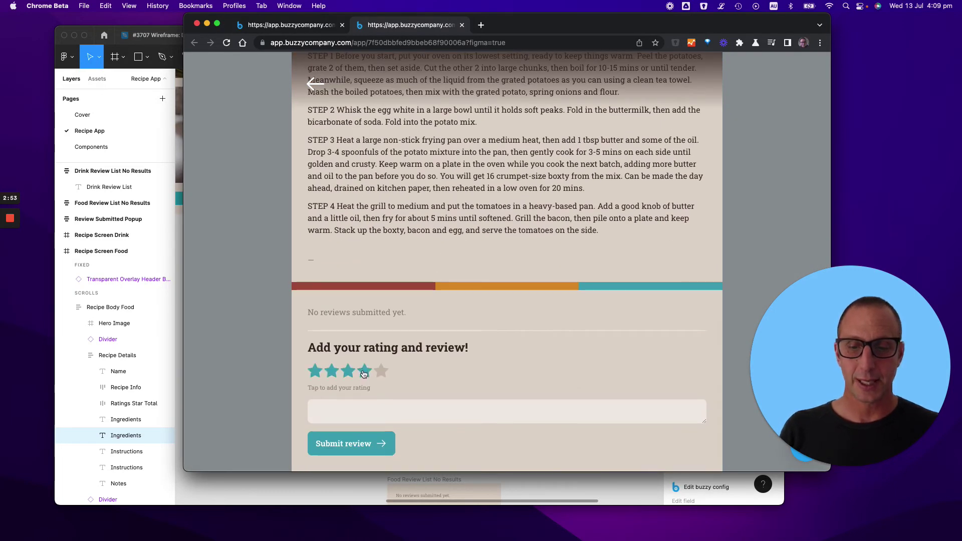
Submit a four-star 'Yummo!!!' review on Boxty Breakfast, then return to Figma.
click(365, 371)
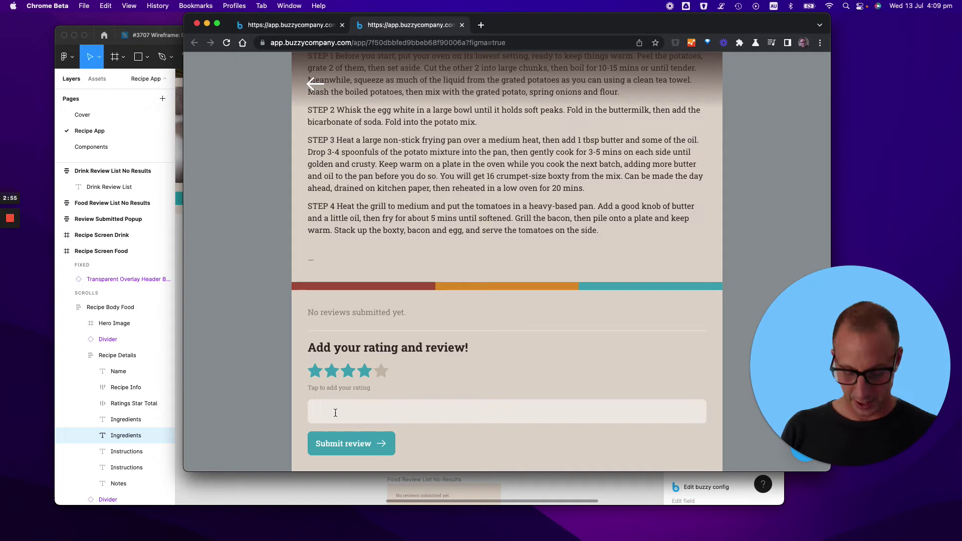
text(Yummo!)
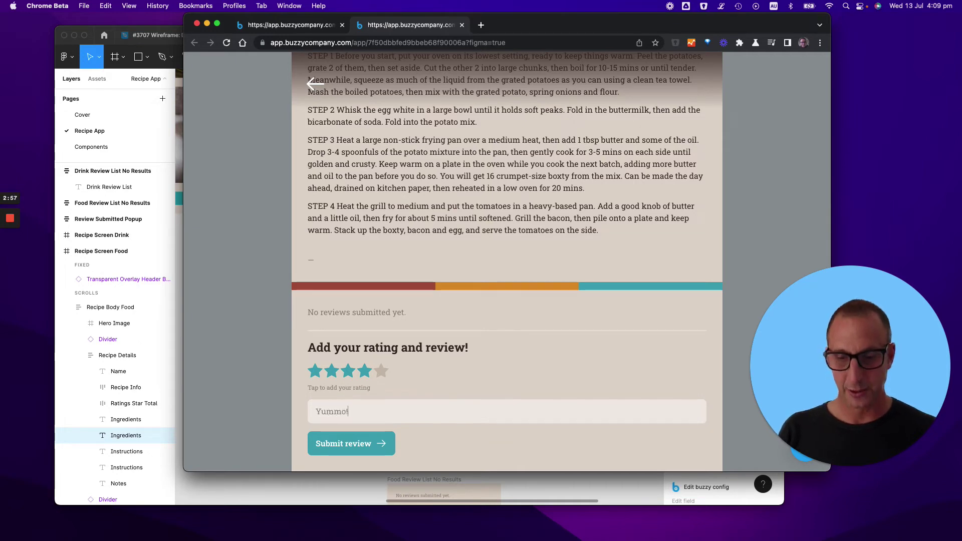
text(!!)
click(353, 443)
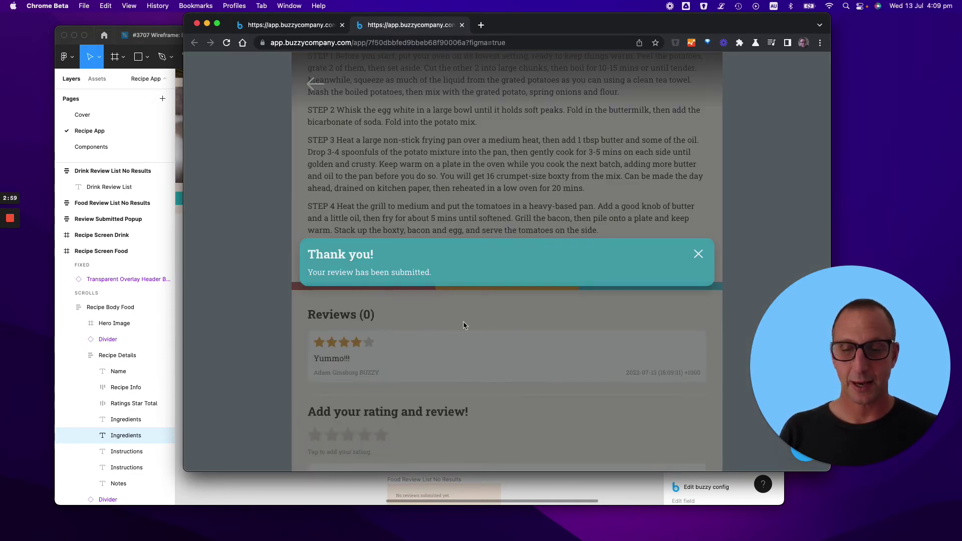
click(698, 256)
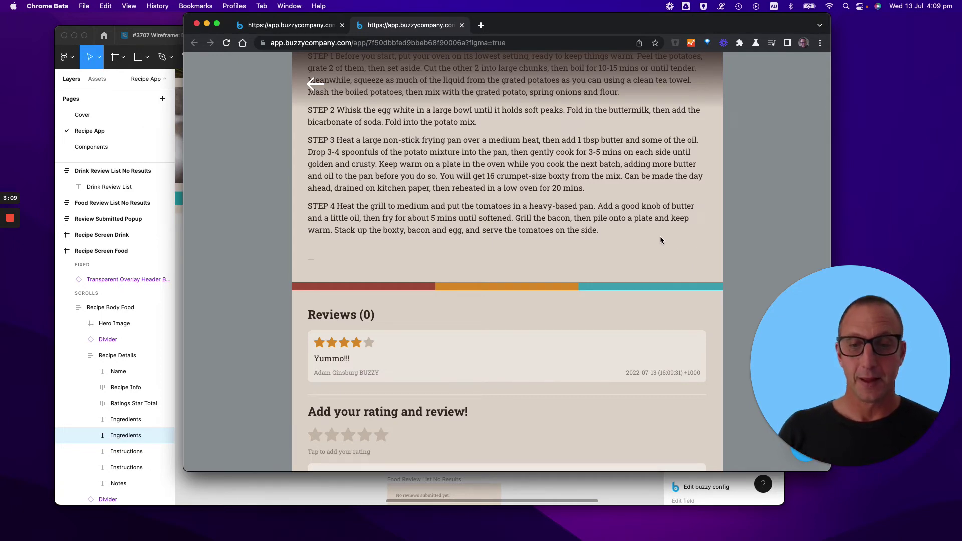
key(cmd+Tab)
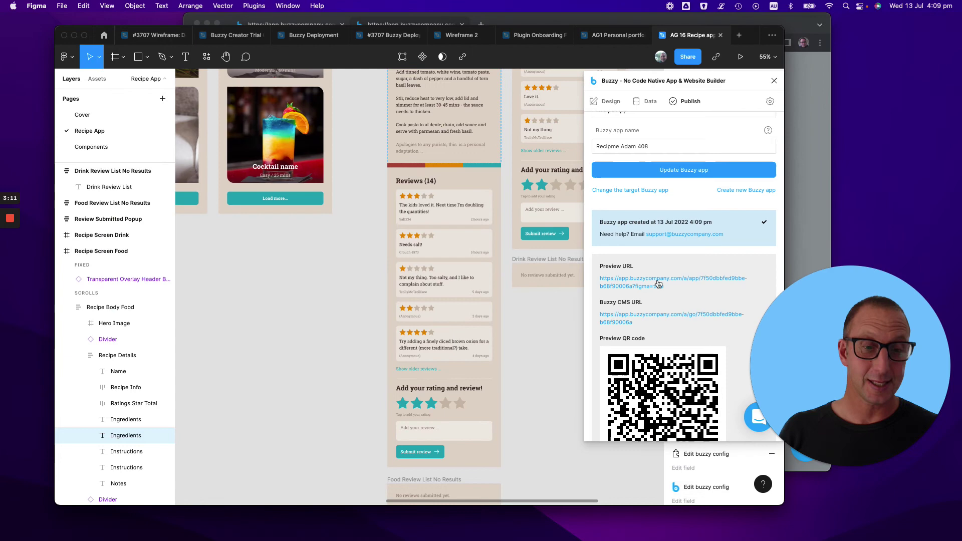
Open the Buzzy CMS, browse Drink Recipes, Food Recipes and Reviews, and inspect a drink's details.
click(647, 318)
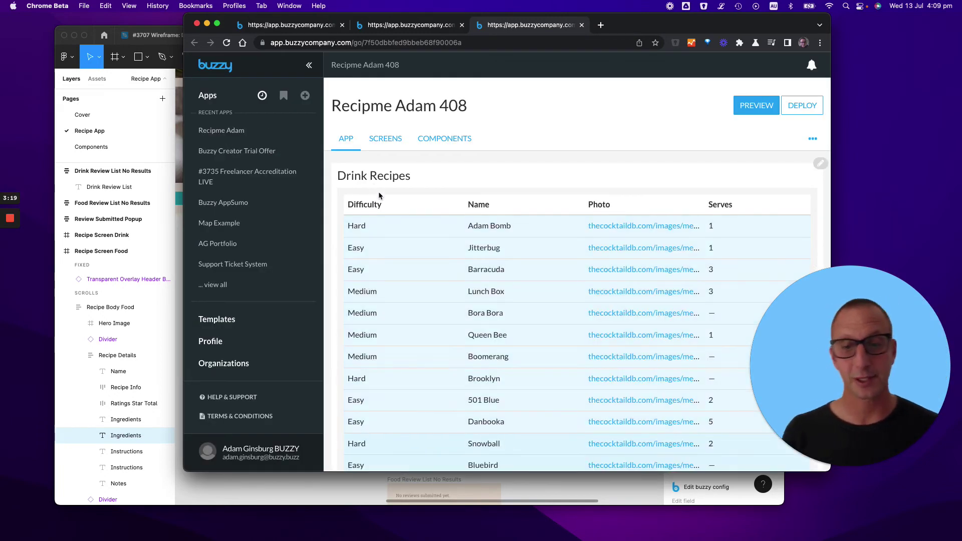
scroll(464, 289, down, 1)
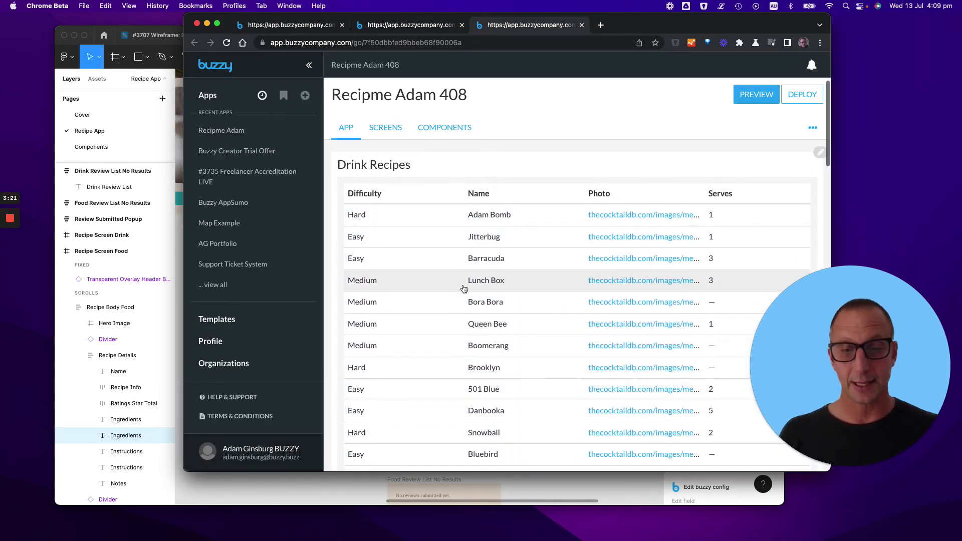
scroll(464, 290, down, 10)
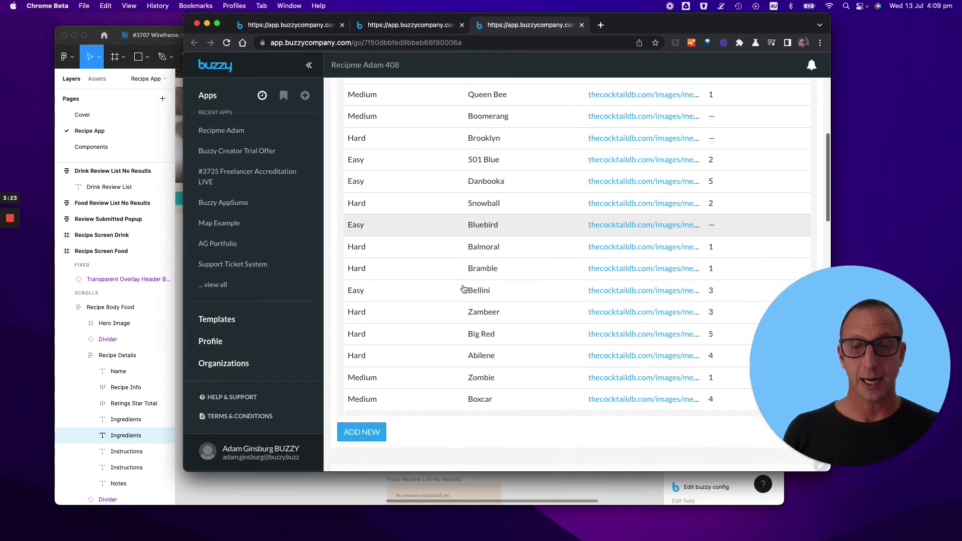
scroll(464, 289, down, 12)
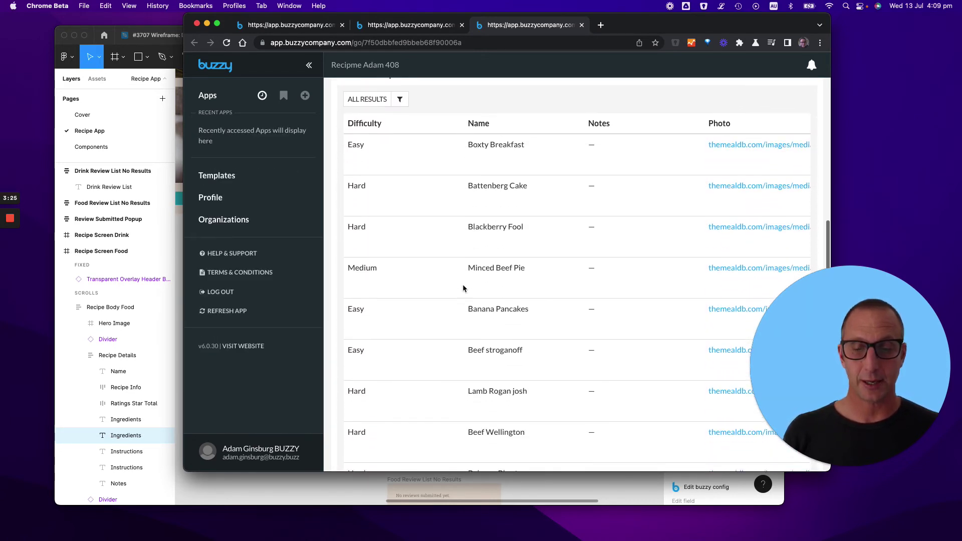
scroll(463, 288, down, 12)
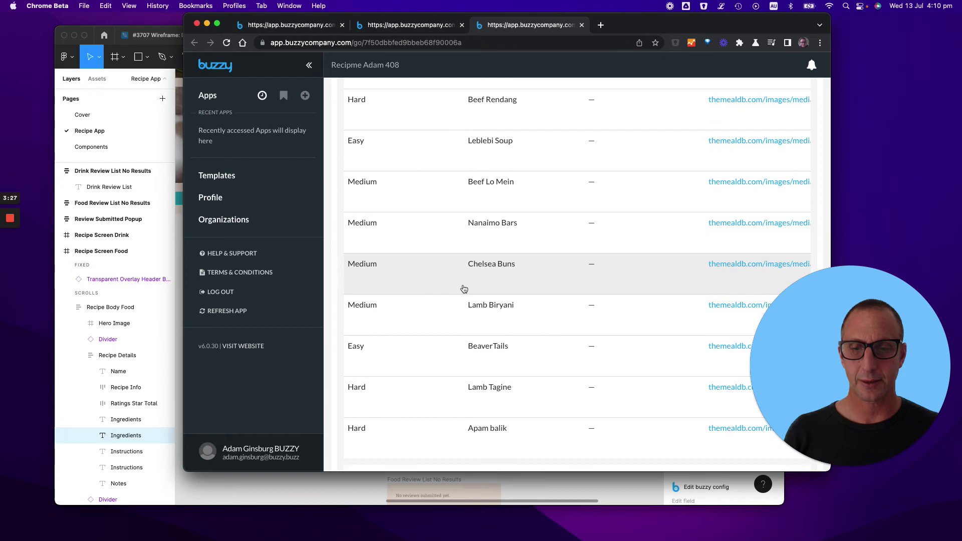
scroll(464, 289, down, 5)
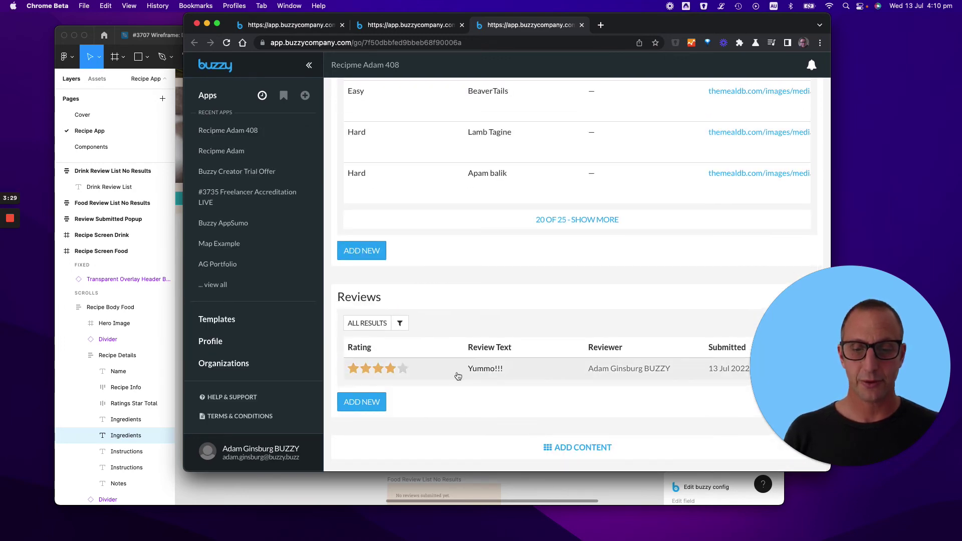
scroll(476, 306, up, 15)
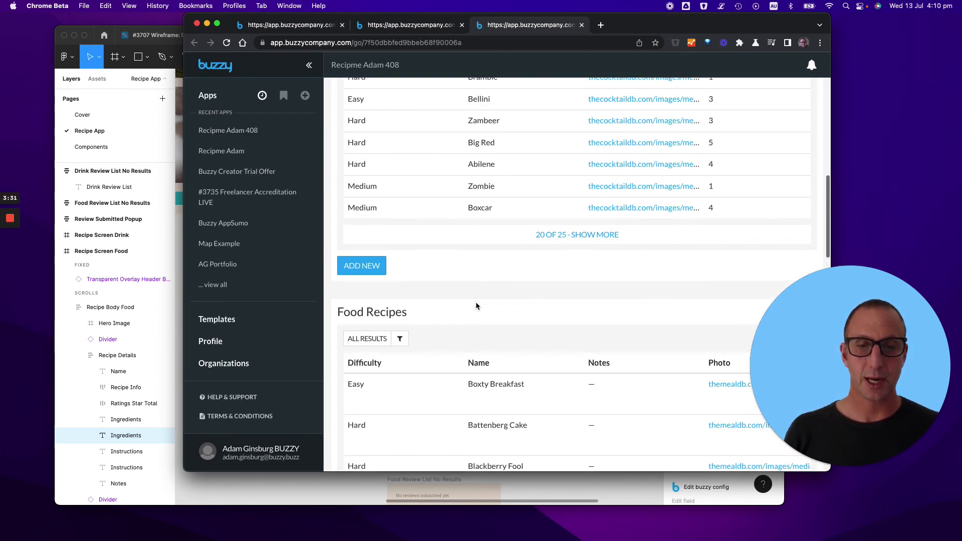
scroll(475, 307, up, 8)
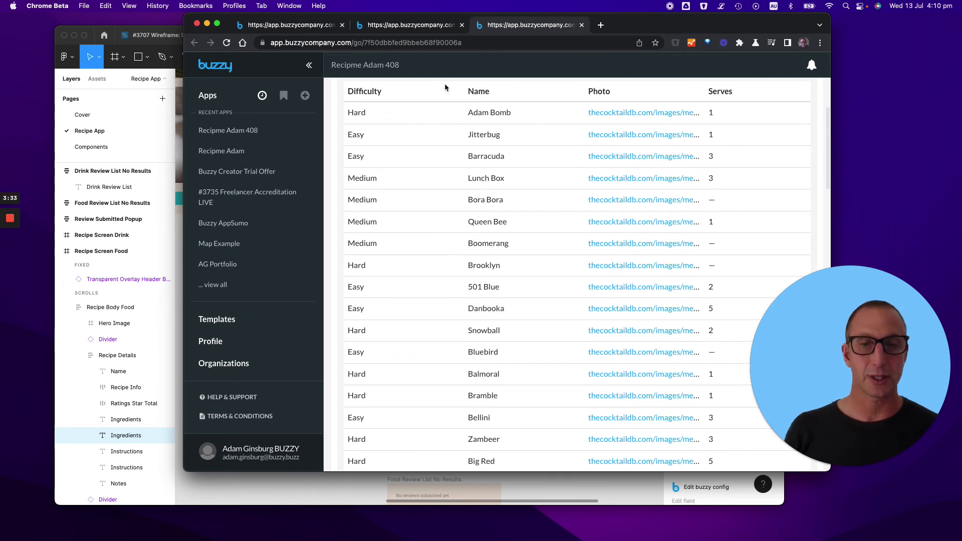
click(414, 120)
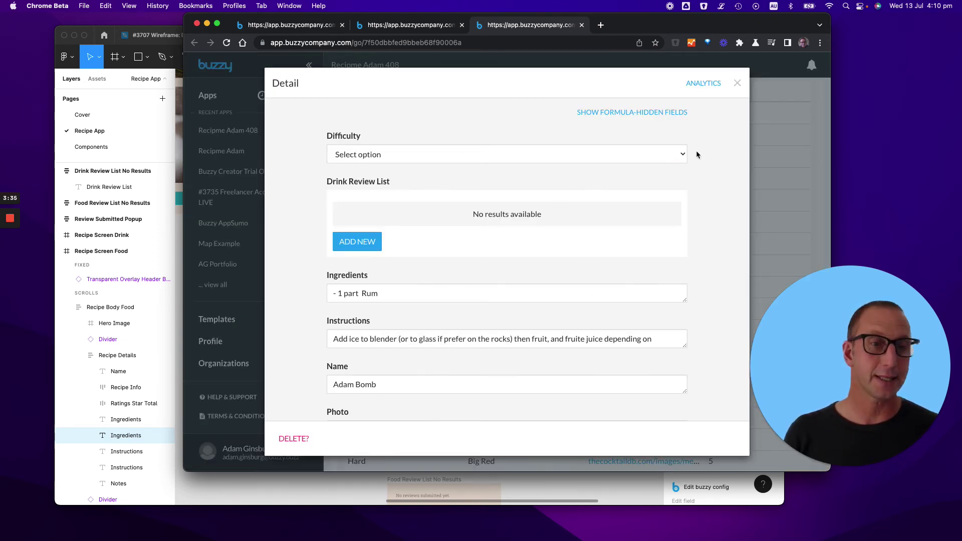
click(738, 84)
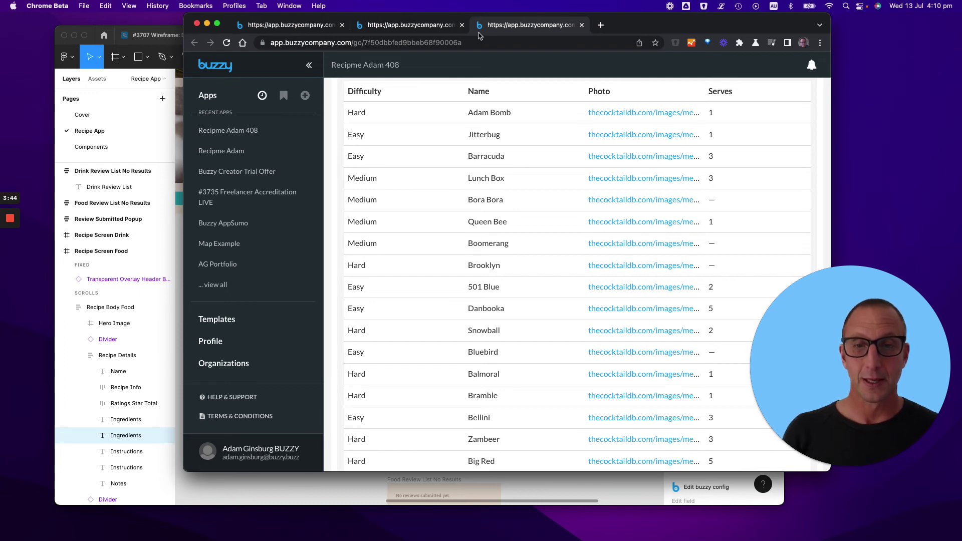
Back in Figma, show the plugin's Data imports for Drink Recipes and Food Recipes.
key(super+Tab)
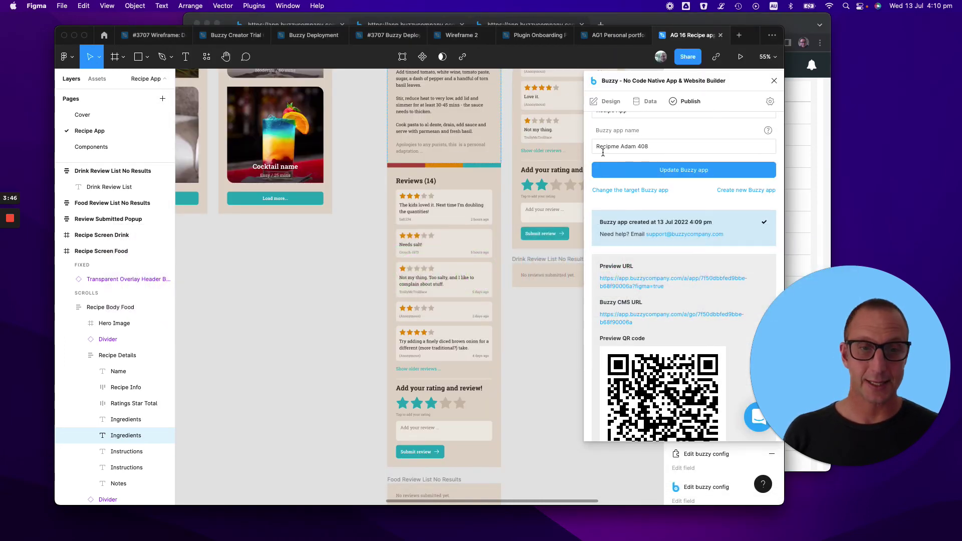
click(647, 106)
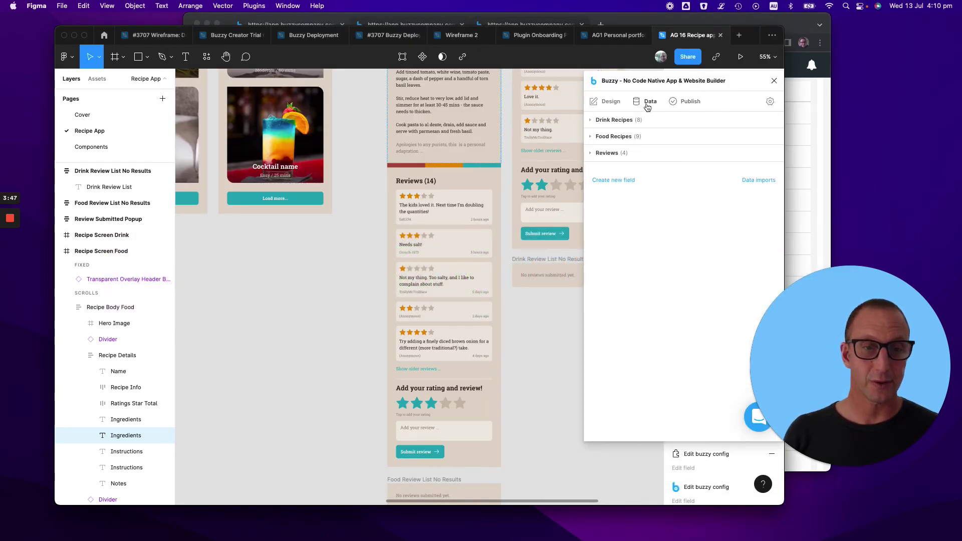
click(759, 181)
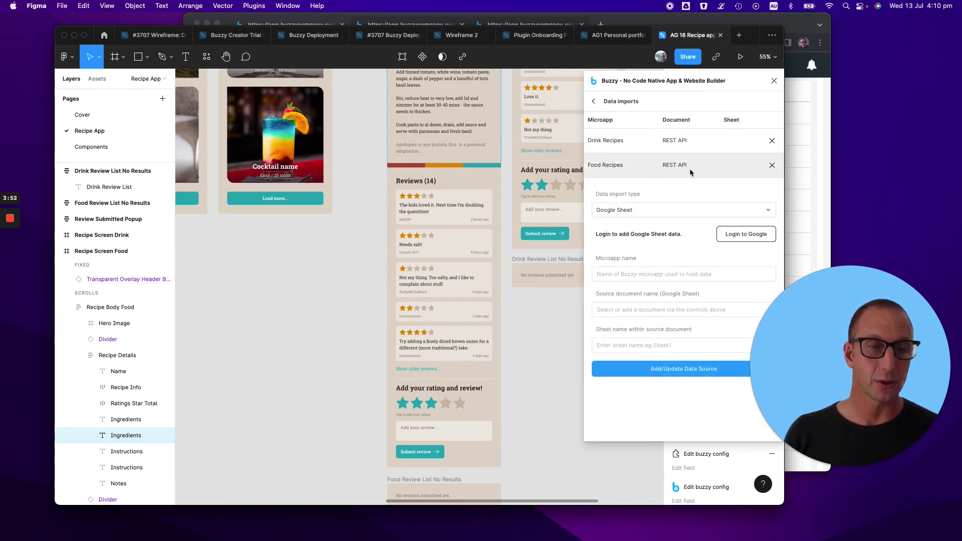
Check the import type options, keeping Google Sheet, then deselect and zoom the canvas.
click(657, 210)
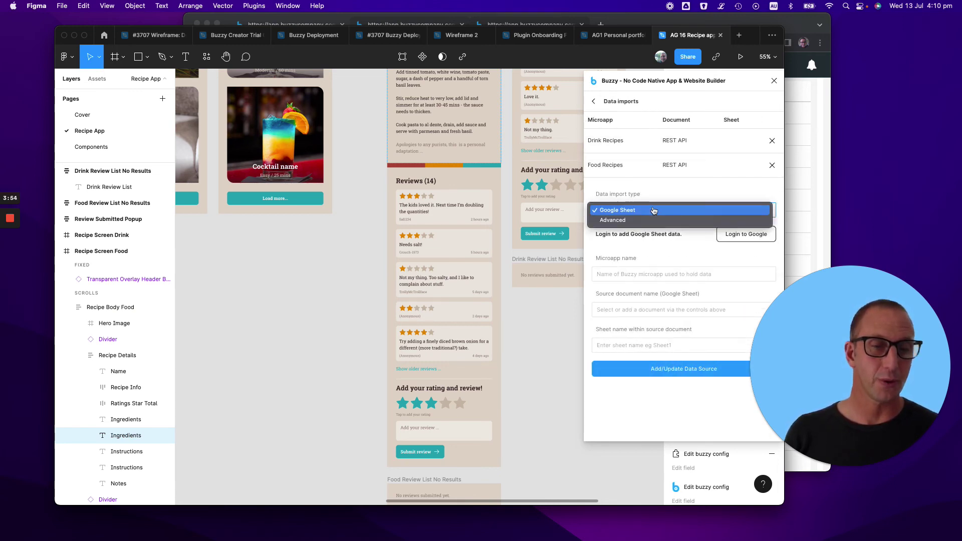
click(684, 197)
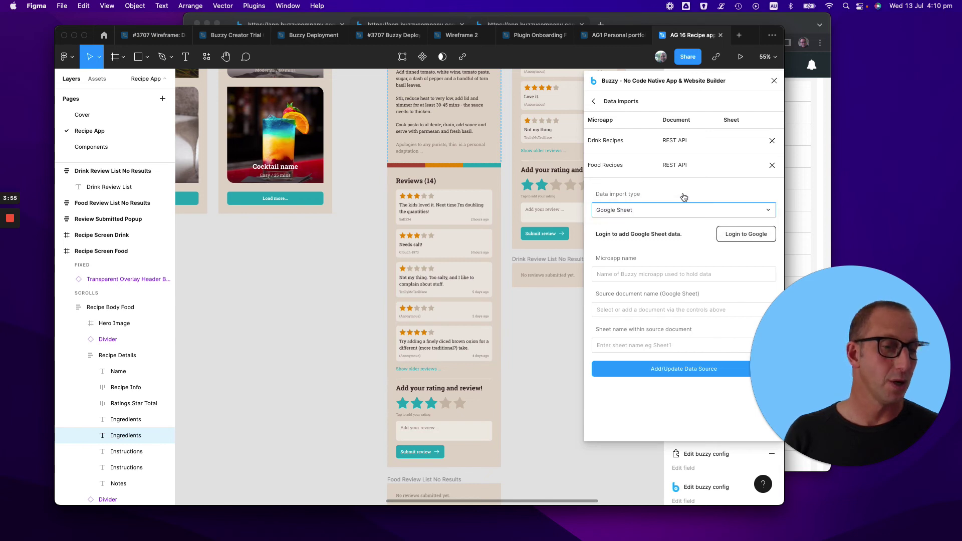
click(560, 340)
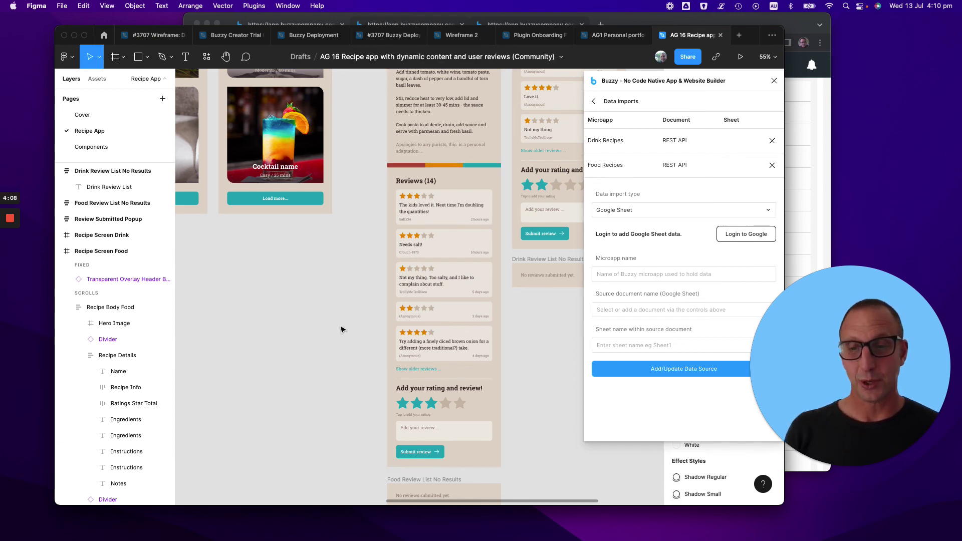
scroll(350, 329, down, 5)
scroll(341, 330, up, 5)
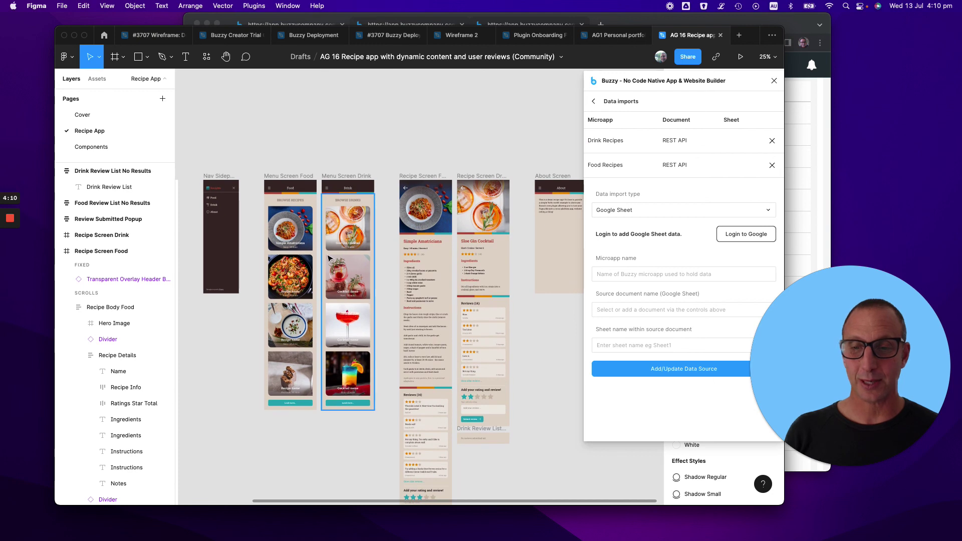